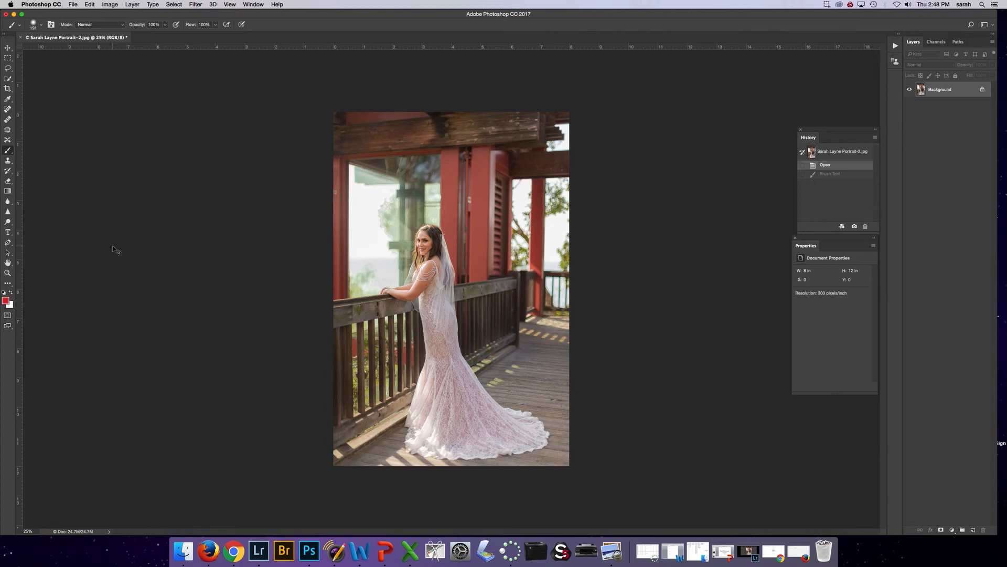
# Examine the window, railing and background around the bride up close for distractions to retouch
pyautogui.press('super+equal')
pyautogui.press('super+equal')
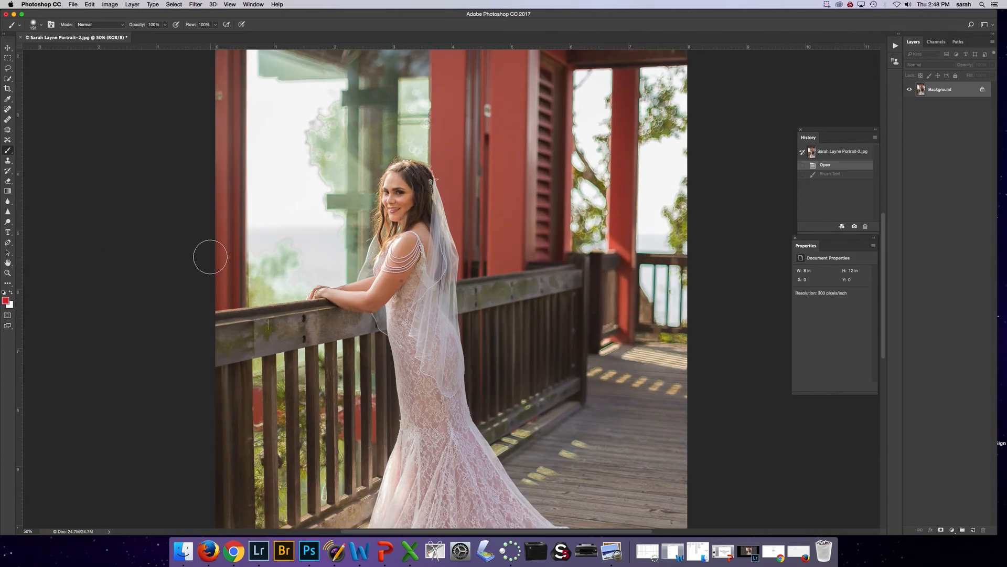
pyautogui.press('super+equal')
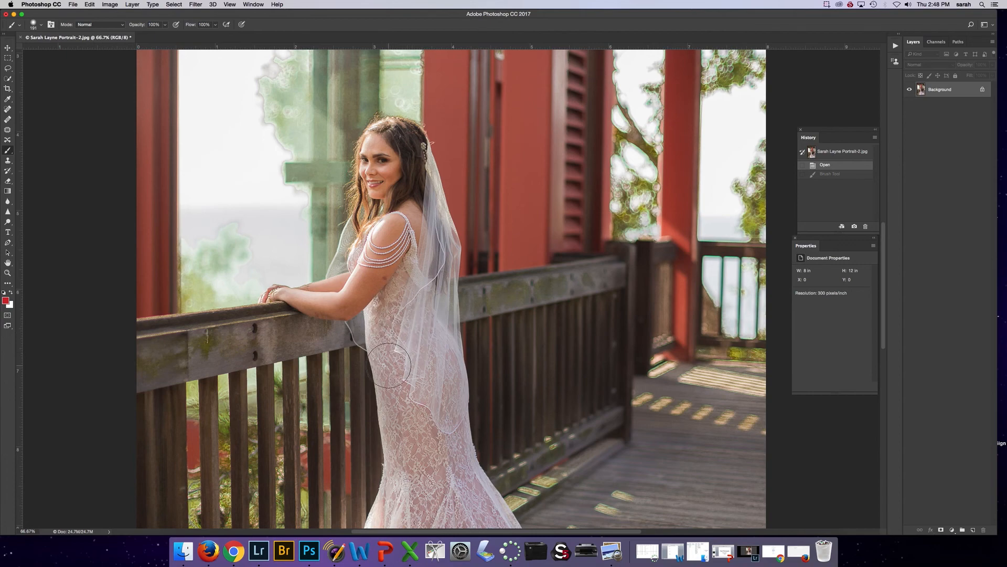
pyautogui.scroll(10, 388, 366)
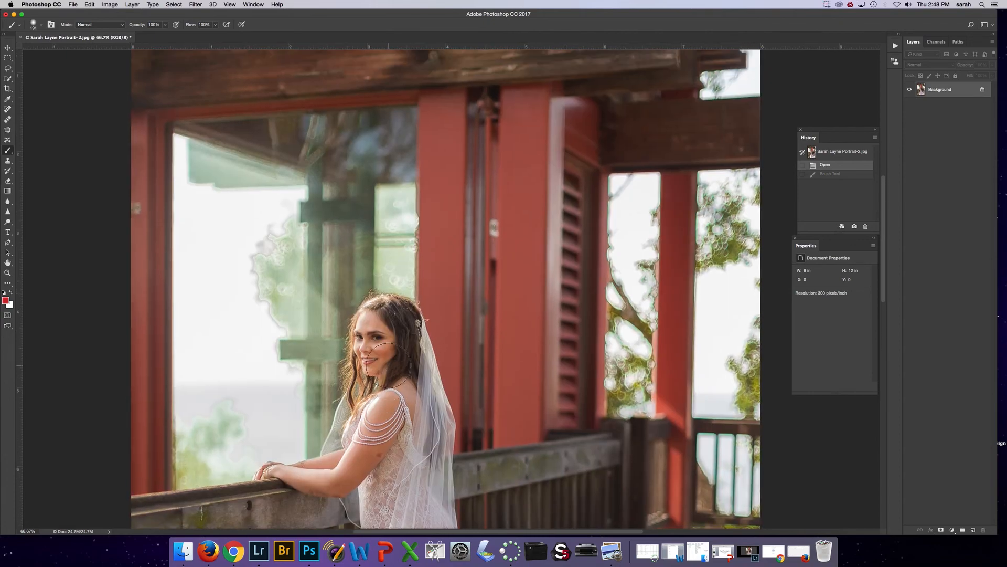
pyautogui.hscroll(-12, 494, 263)
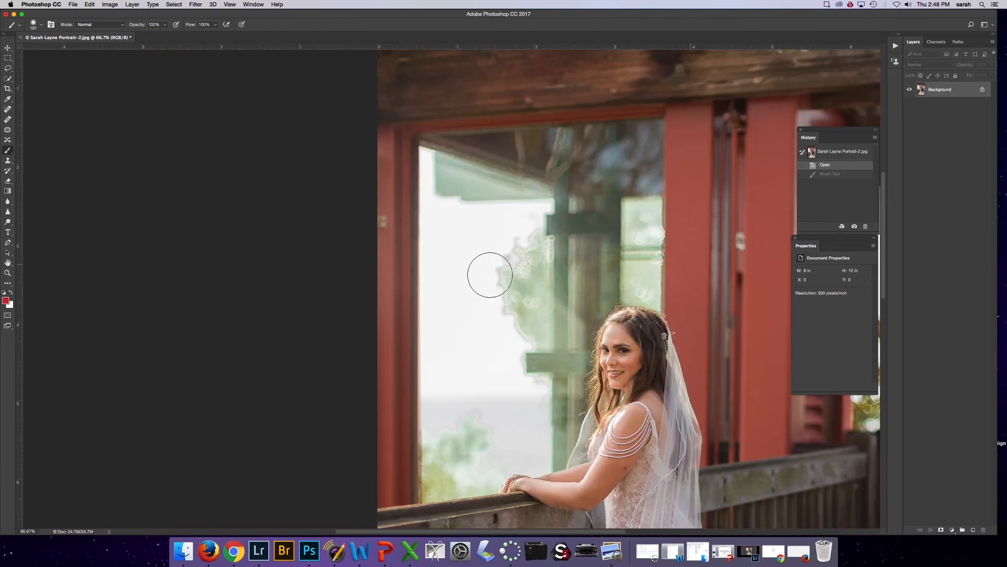
pyautogui.hscroll(13, 484, 316)
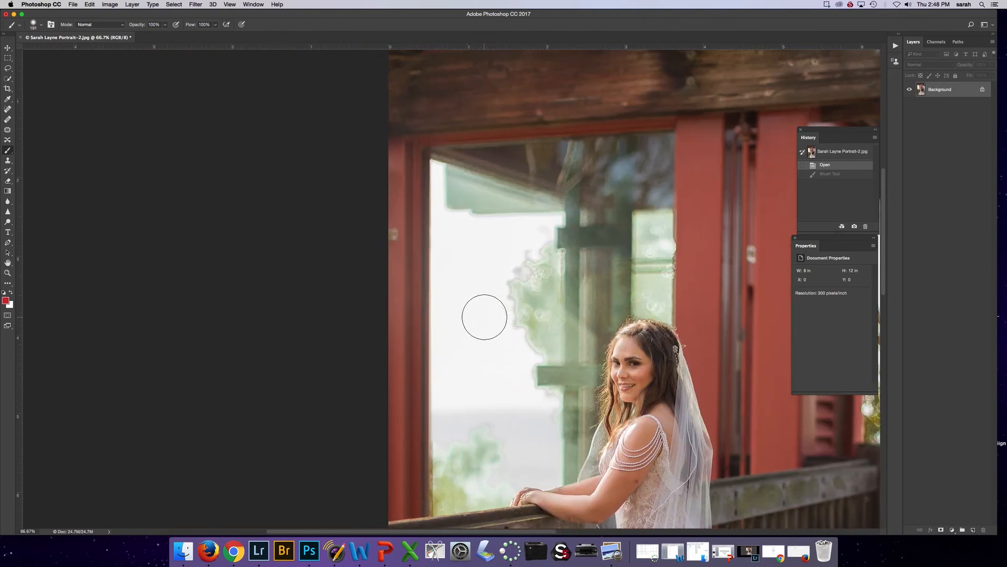
pyautogui.scroll(2, 484, 315)
pyautogui.scroll(-7, 484, 312)
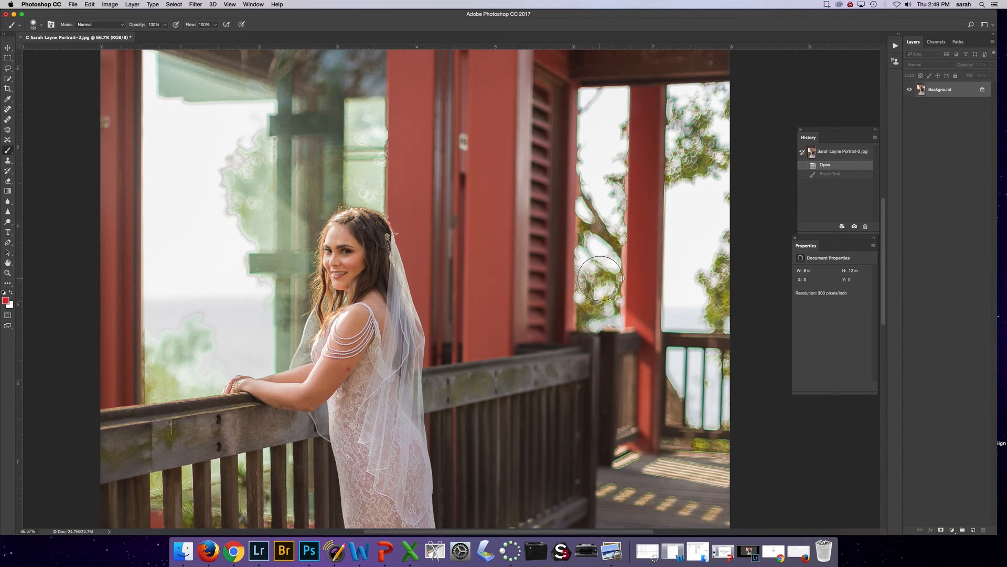
# Duplicate the Background layer as "Clone stamp layer", and revert the photo to its opened state
pyautogui.click(133, 4)
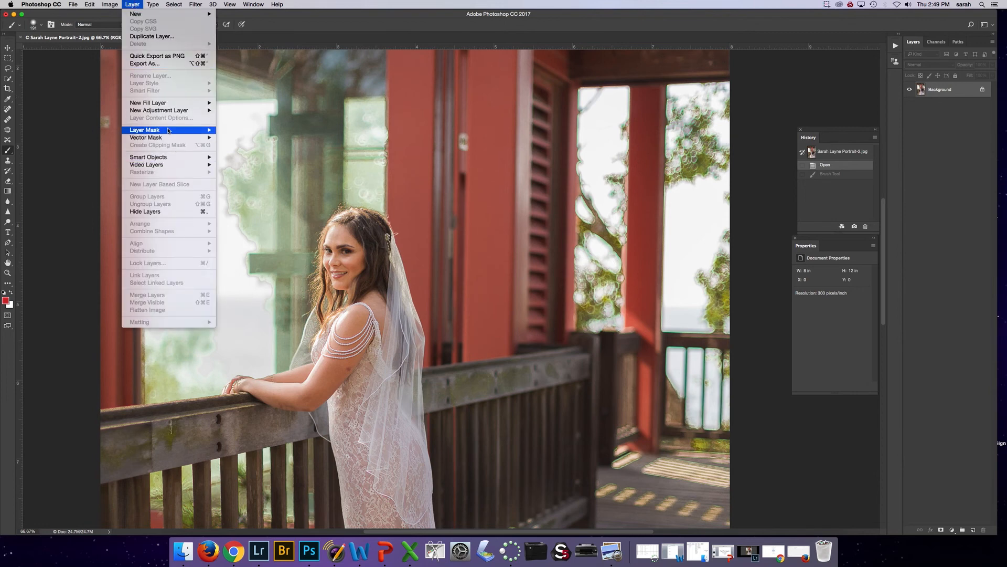
pyautogui.click(151, 37)
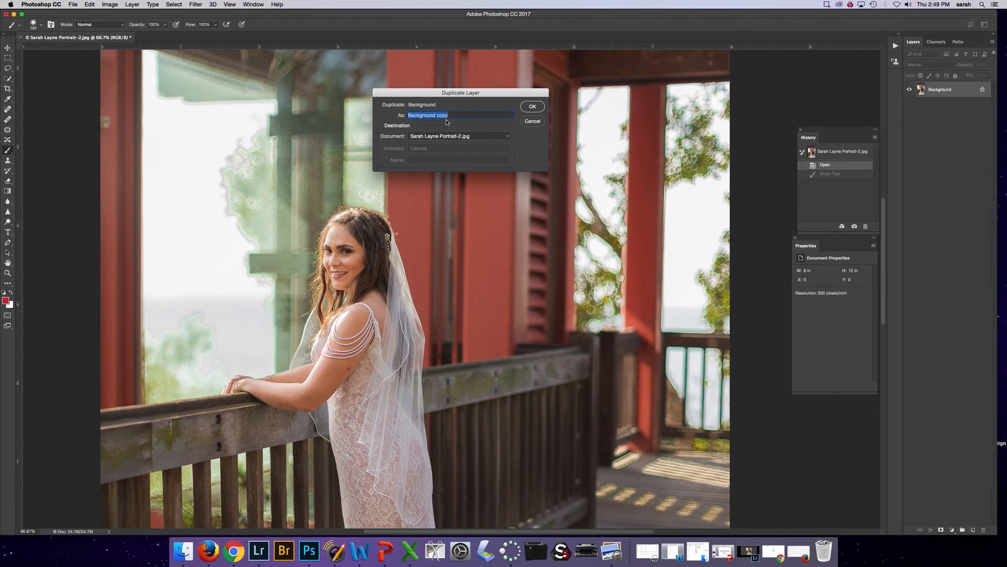
pyautogui.write('Clone stamp layer')
pyautogui.press('Return')
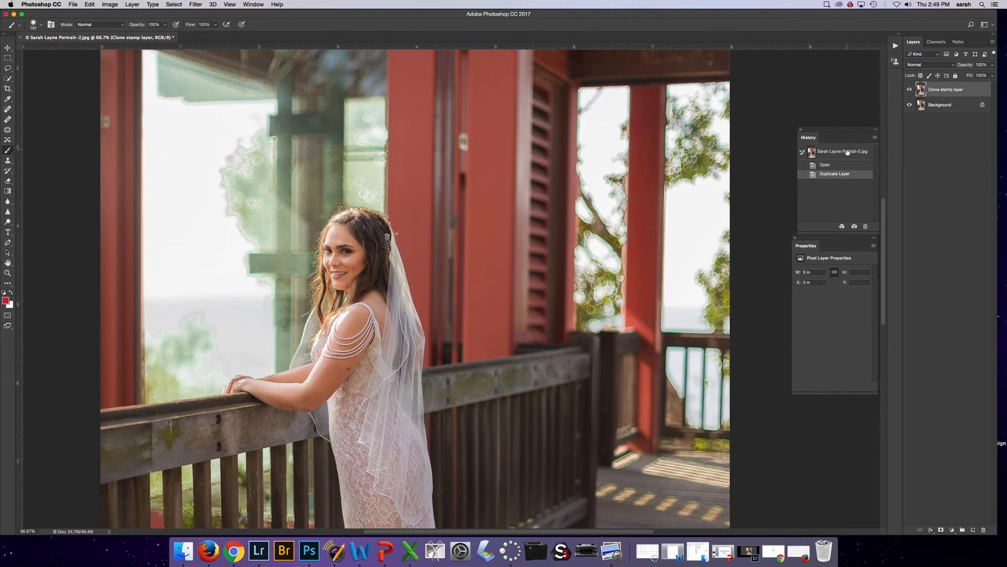
pyautogui.click(837, 166)
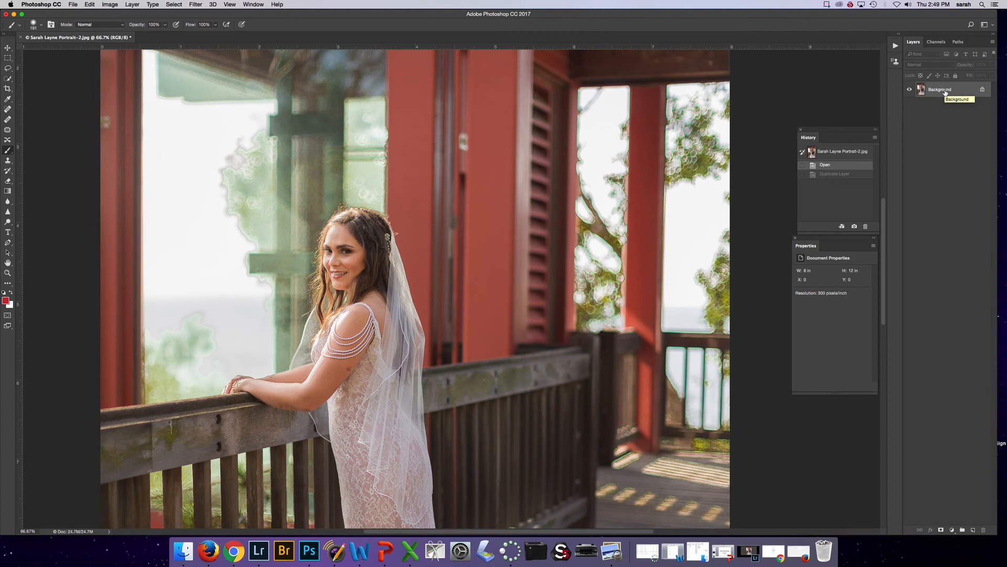
# Copy the Background layer to a new layer and rename it "Clone stamp layer"
pyautogui.press('super+j')
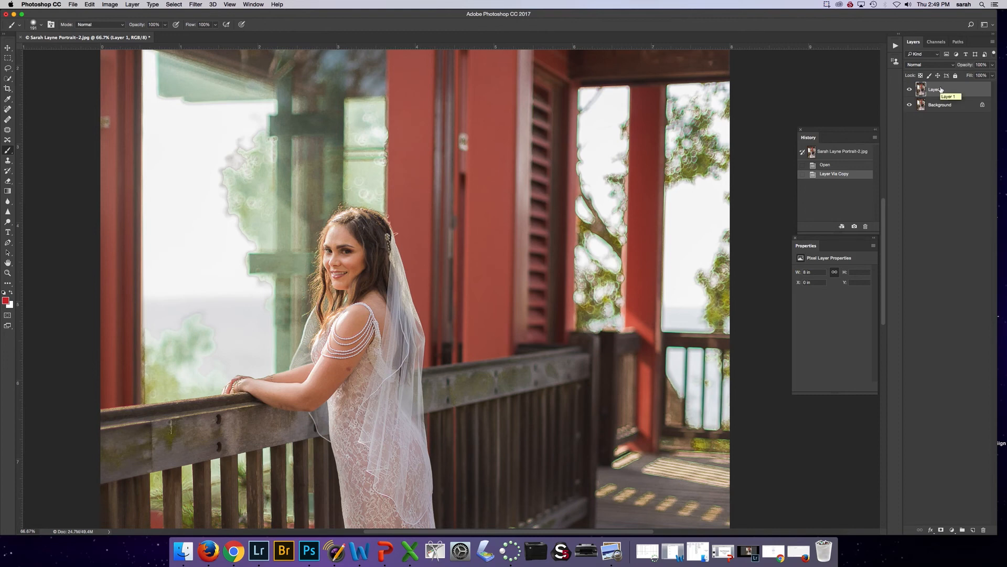
pyautogui.doubleClick(936, 90)
pyautogui.write('Clone stamp layer')
pyautogui.press('Return')
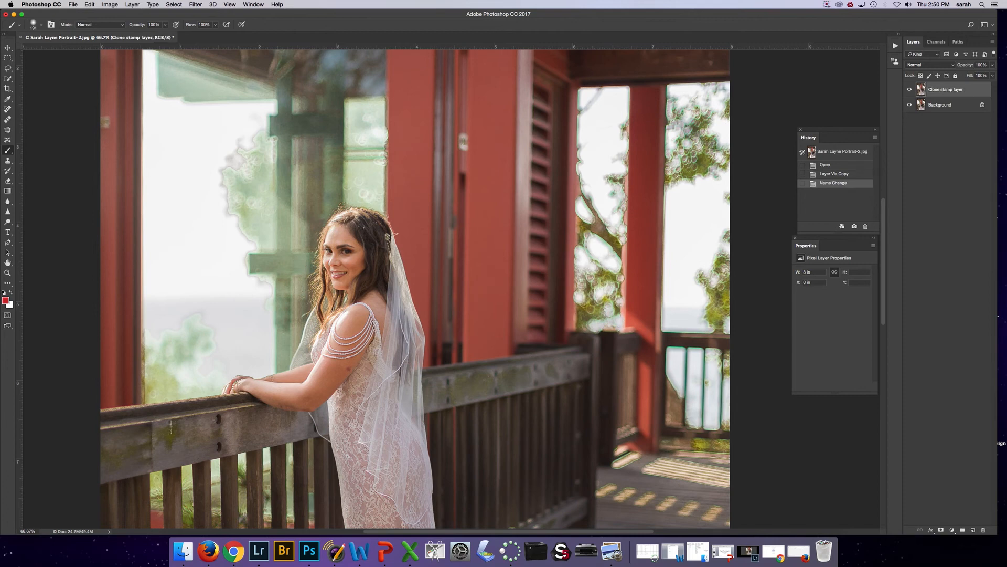
pyautogui.click(939, 104)
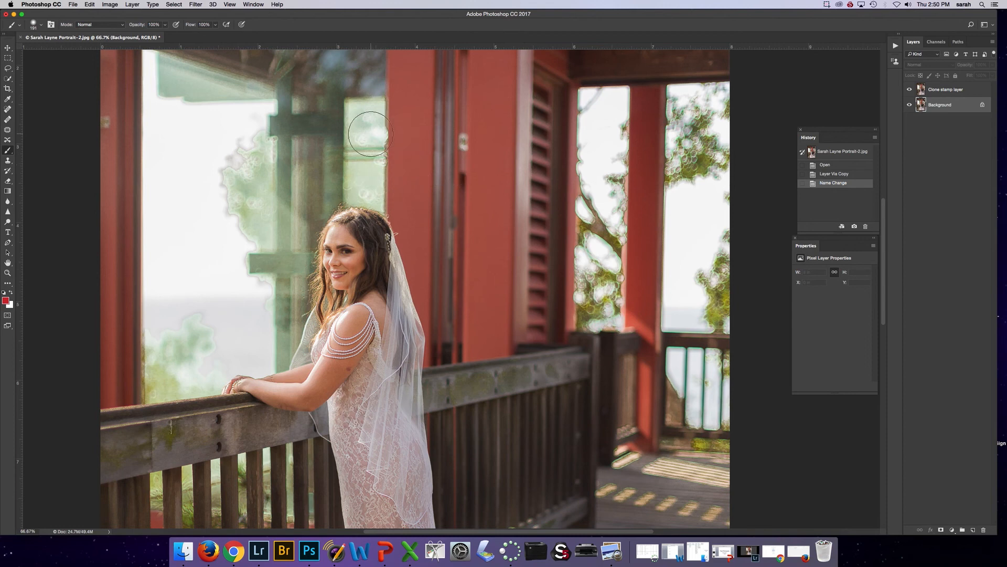
pyautogui.press('s')
pyautogui.press(']')
pyautogui.press(']')
pyautogui.press(']')
pyautogui.press(']')
pyautogui.press(']')
pyautogui.press(']')
pyautogui.press(']')
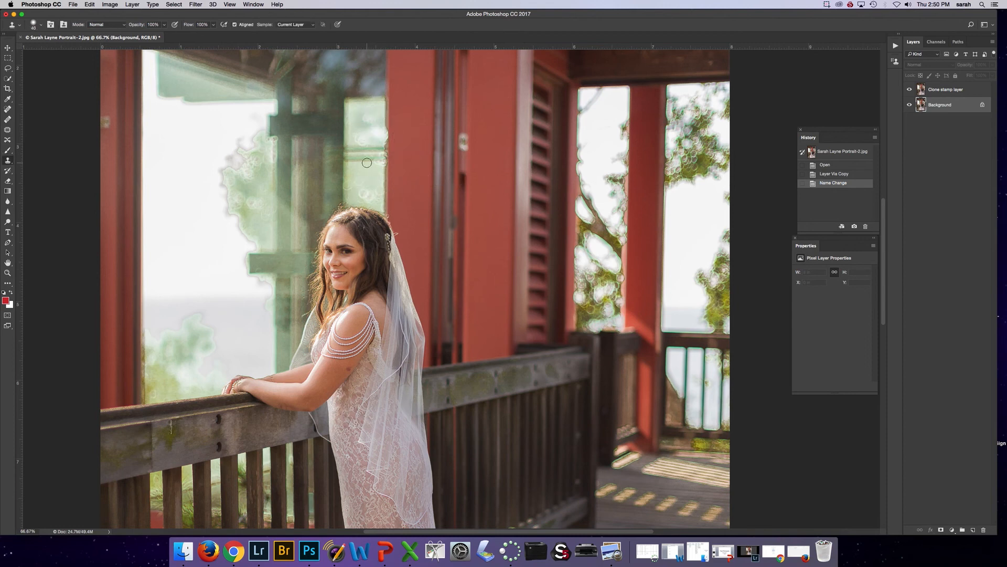
pyautogui.press(']')
pyautogui.hotkey('alt', ']')
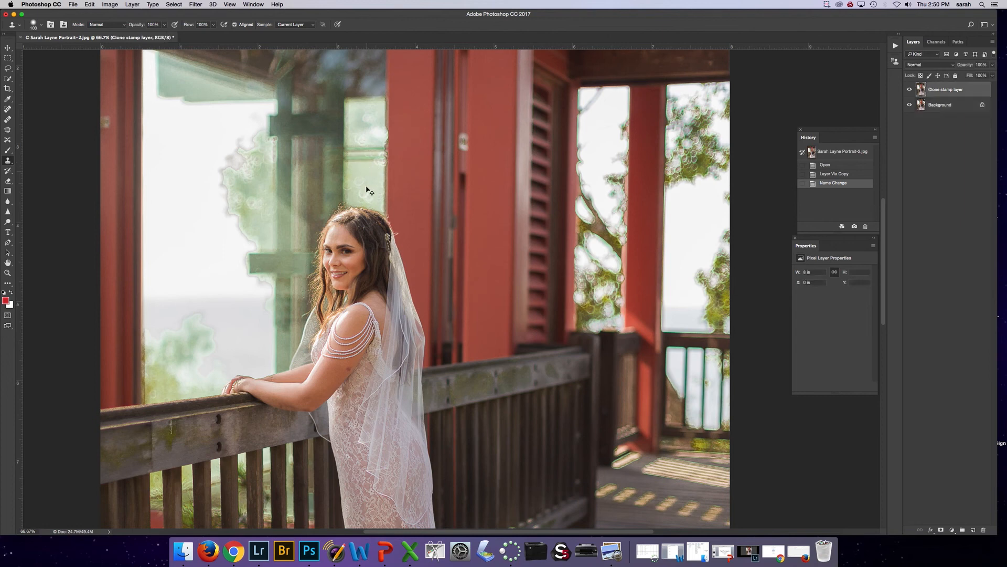
pyautogui.click(362, 225)
pyautogui.press('Return')
pyautogui.click(938, 107)
pyautogui.hotkey('alt', ']')
pyautogui.press('b')
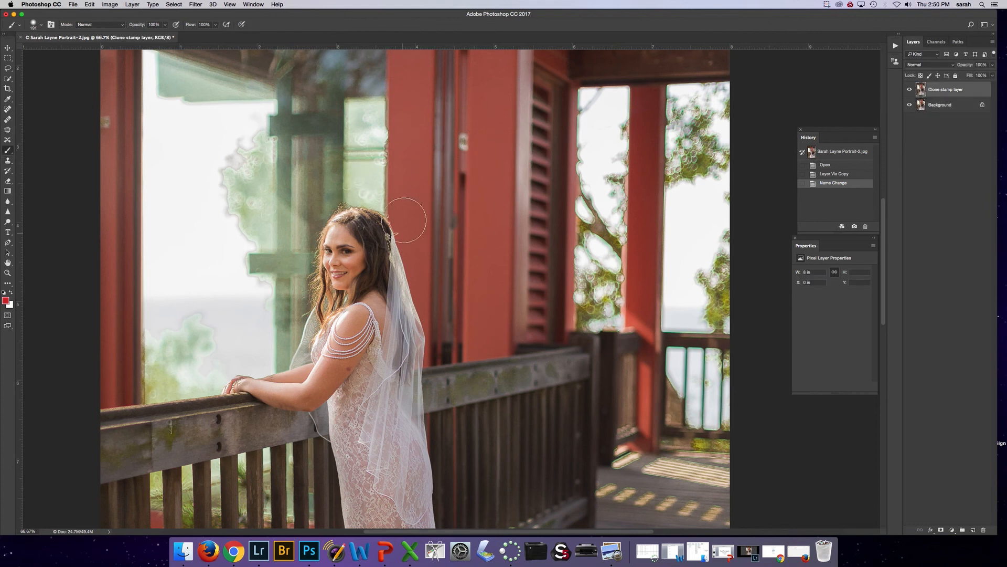
# Paint a red brush scribble over the bride on the Background layer and hide the Clone stamp layer to inspect it
pyautogui.click(946, 105)
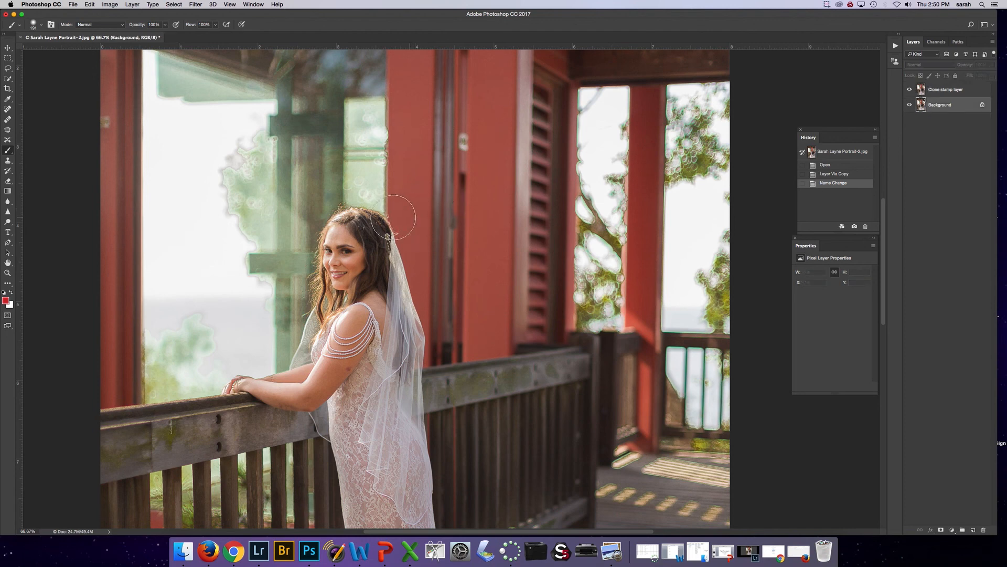
pyautogui.click(385, 177)
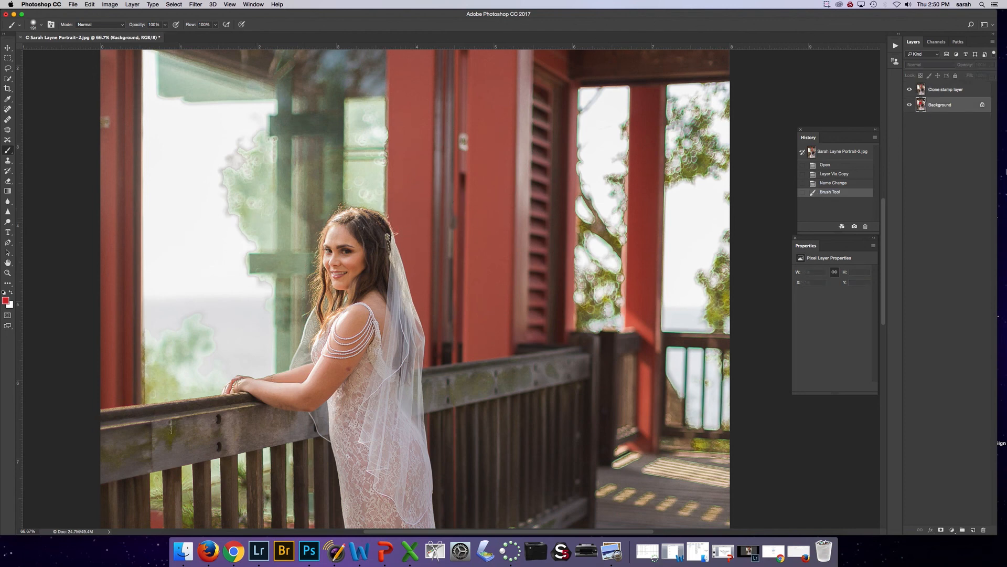
pyautogui.click(909, 91)
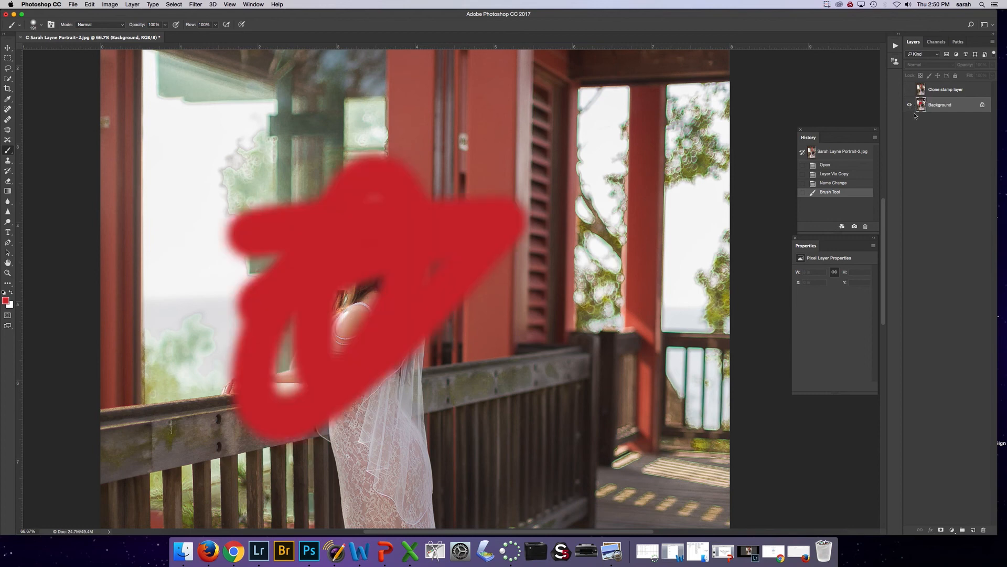
# Revert the red scribble to the Name Change history state and toggle the Clone stamp layer's visibility to compare
pyautogui.click(843, 174)
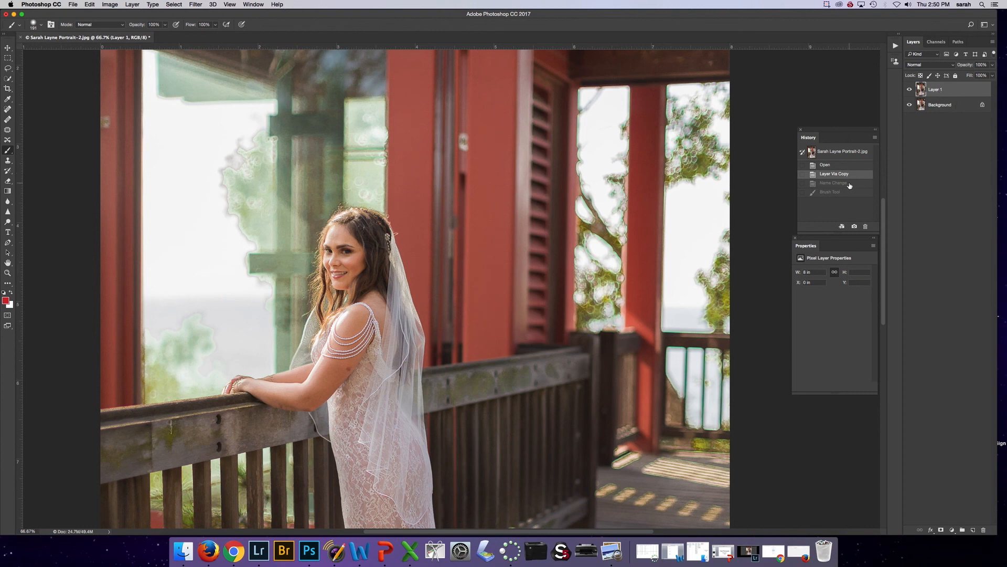
pyautogui.click(850, 183)
pyautogui.click(911, 90)
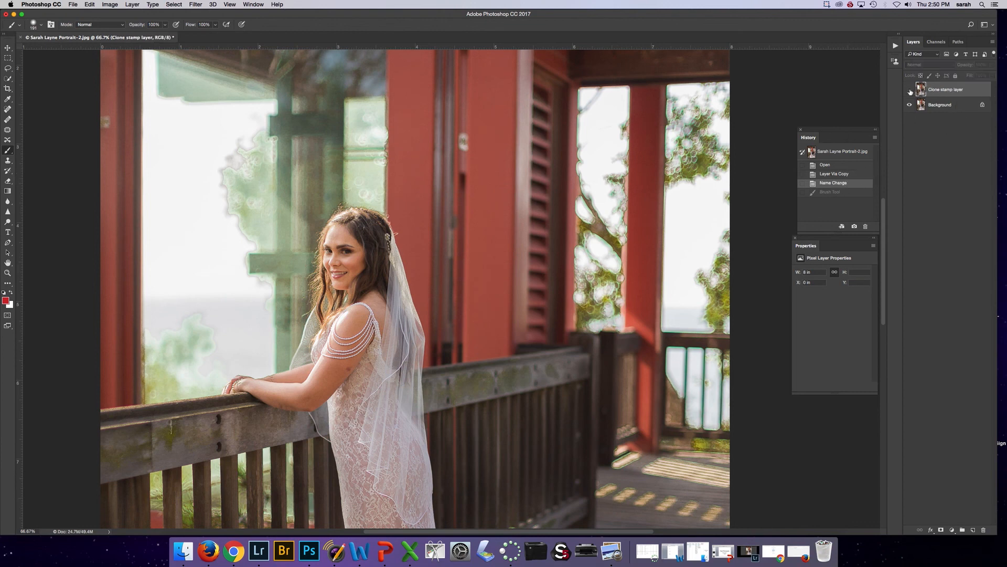
pyautogui.click(911, 90)
pyautogui.click(911, 91)
pyautogui.click(910, 91)
pyautogui.click(910, 91)
# Activate the Clone Stamp Tool for retouching the Clone stamp layer
pyautogui.click(8, 161)
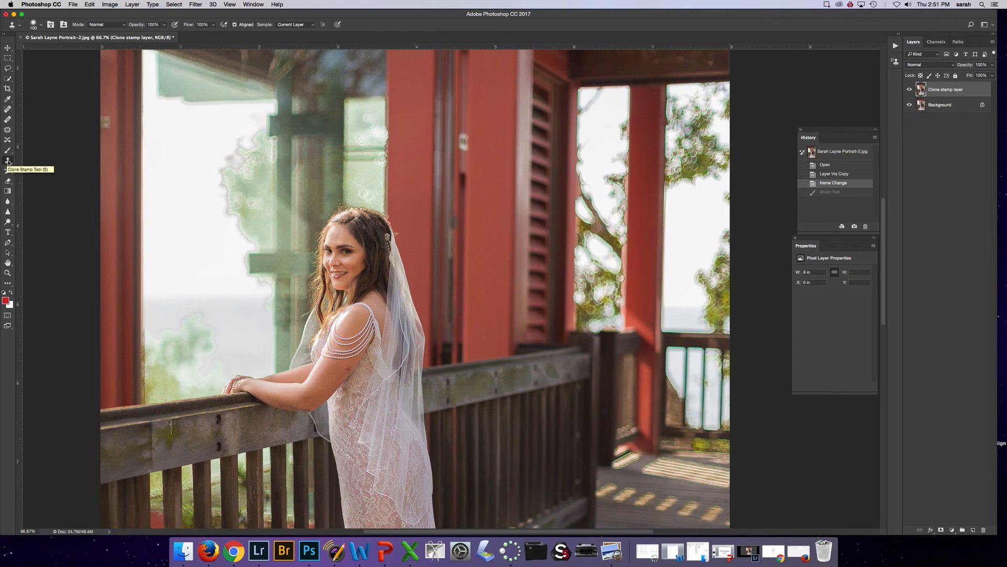
pyautogui.rightClick(8, 161)
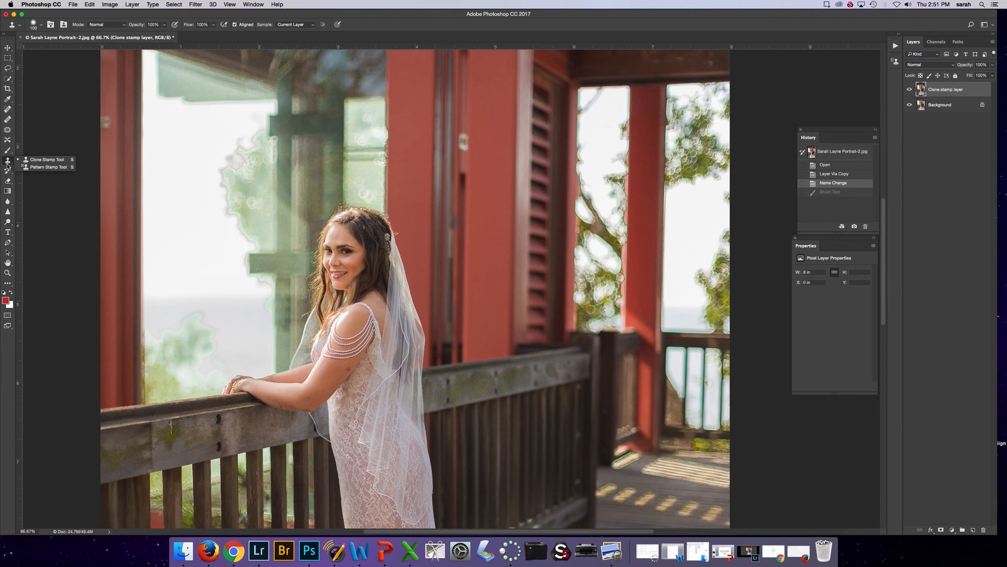
pyautogui.click(33, 159)
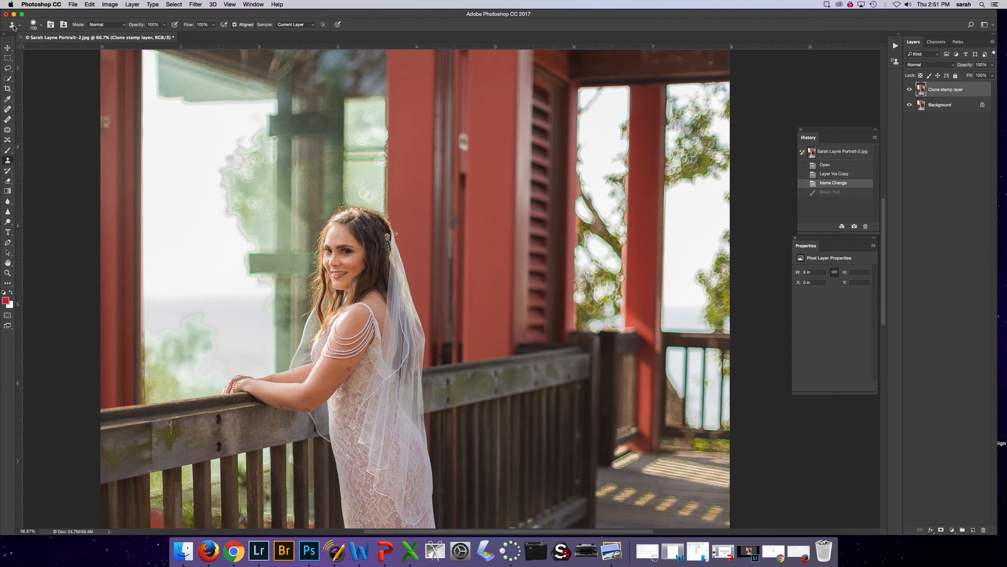
# Try a hard round 54 px clone brush by stamping sampled window background over the bride's hairline, and undo the stamp
pyautogui.click(42, 25)
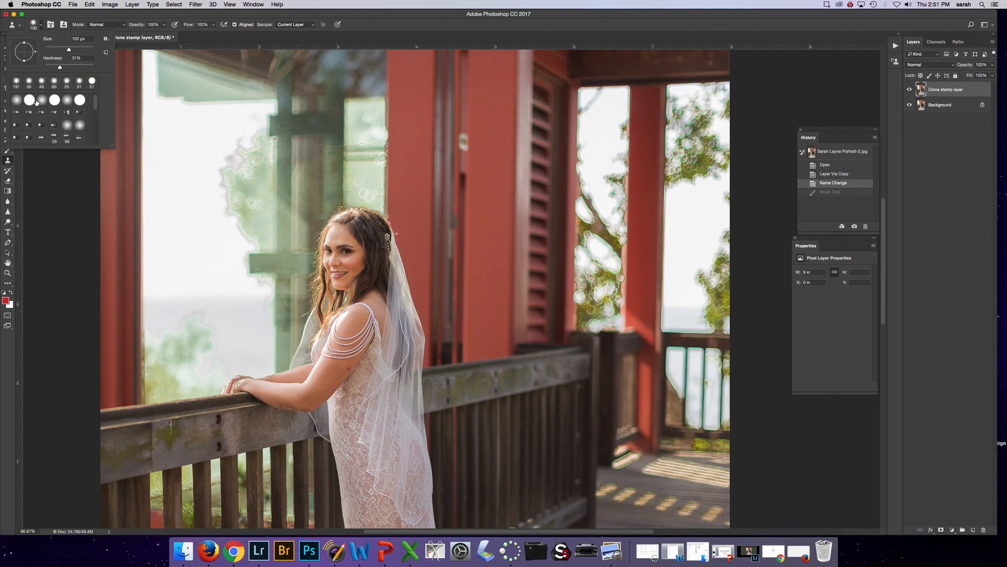
pyautogui.moveTo(95, 101)
pyautogui.mouseDown()
pyautogui.moveTo(90, 149)
pyautogui.moveTo(96, 93)
pyautogui.mouseUp()
pyautogui.click(93, 82)
pyautogui.moveTo(68, 50)
pyautogui.mouseDown()
pyautogui.moveTo(57, 51)
pyautogui.moveTo(72, 69)
pyautogui.moveTo(55, 68)
pyautogui.mouseUp()
pyautogui.click(80, 100)
pyautogui.click(343, 165)
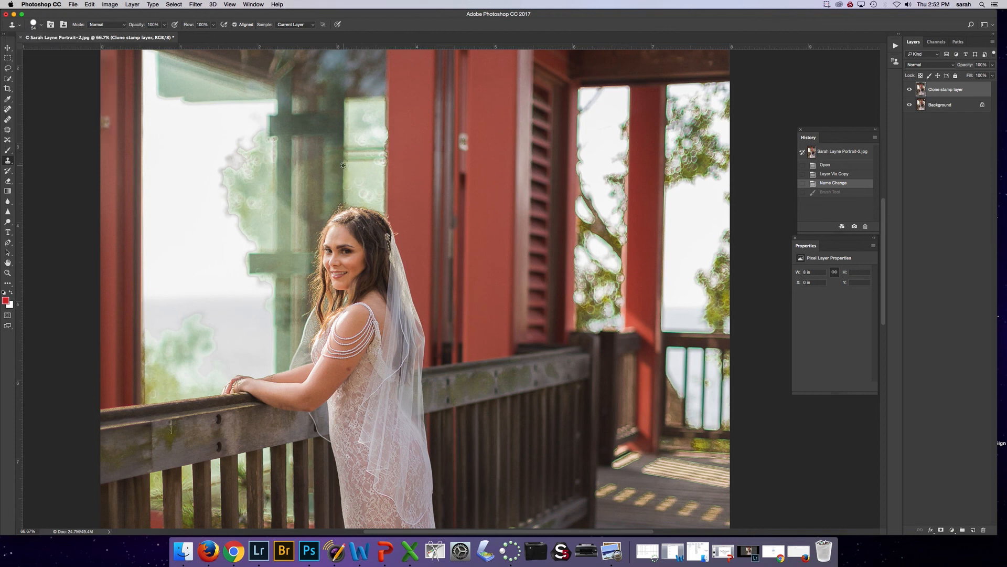
pyautogui.click(345, 214)
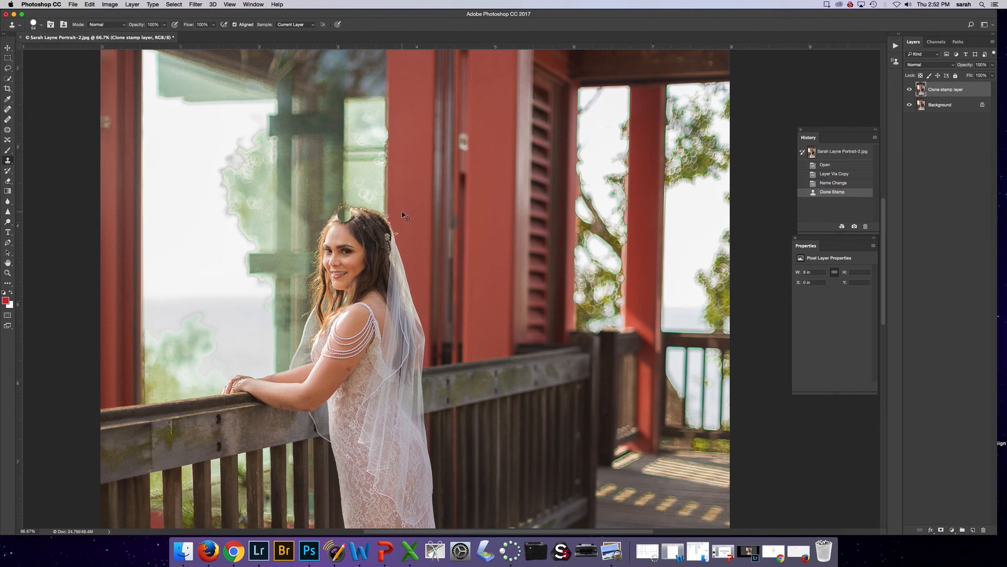
pyautogui.press('super+z')
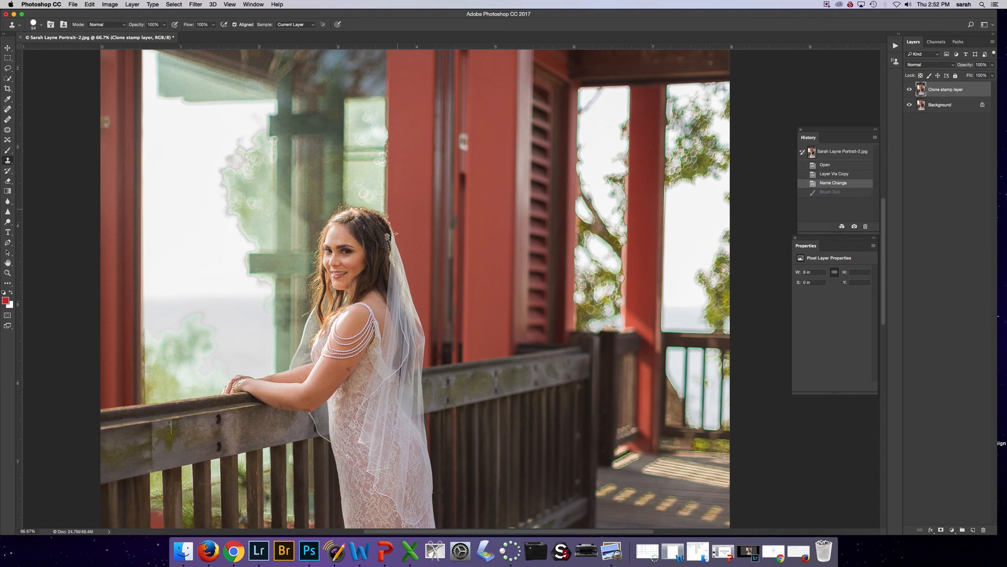
# Soften the Clone Stamp brush to a low hardness and reduce its size below 54 px
pyautogui.click(42, 26)
pyautogui.click(57, 65)
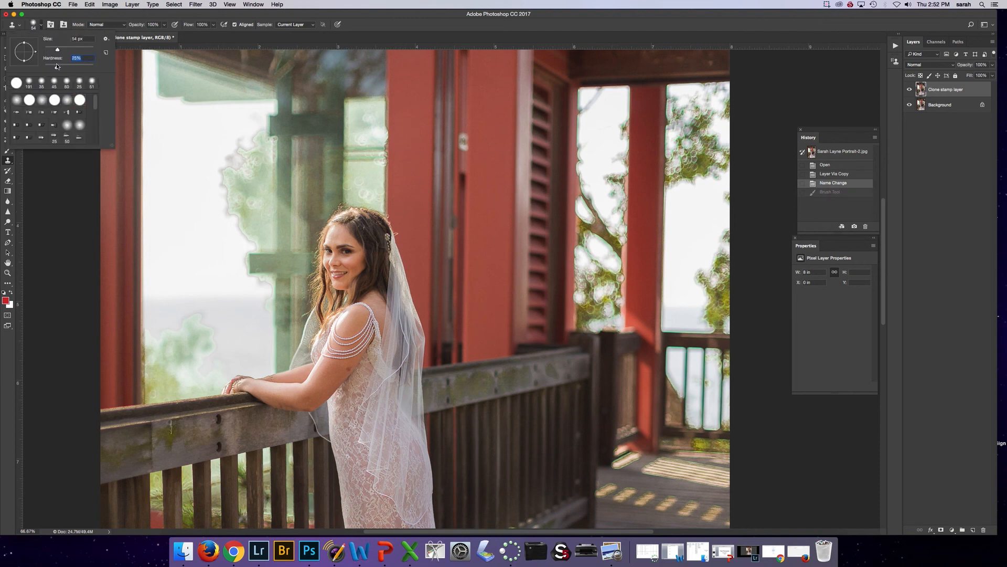
pyautogui.moveTo(57, 65); pyautogui.dragTo(59, 67)
pyautogui.moveTo(57, 49); pyautogui.dragTo(54, 51)
pyautogui.click(159, 18)
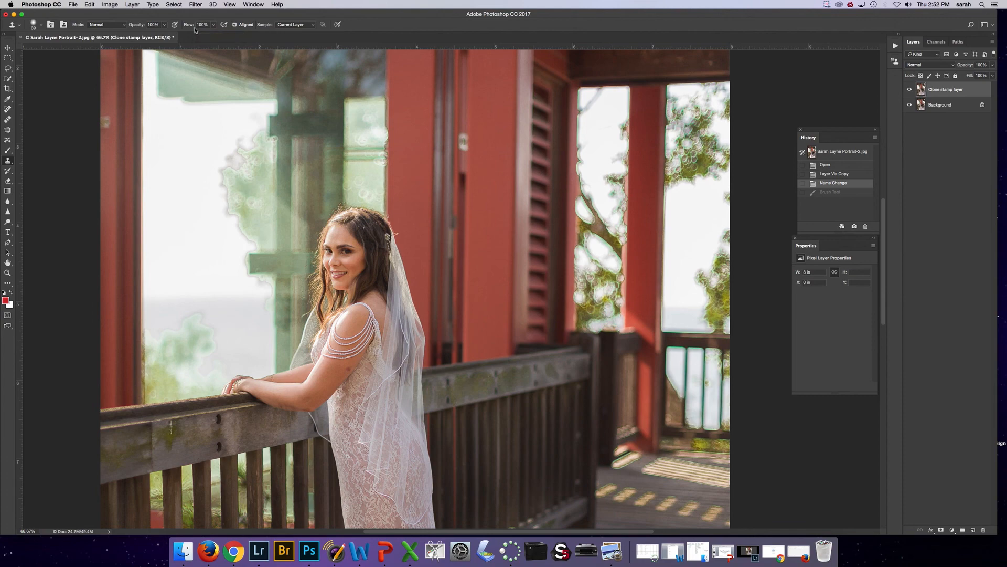
# Set the Clone Stamp flow to 51% for working at 200% magnification around the bride's head
pyautogui.press('super+plus')
pyautogui.press('super+plus')
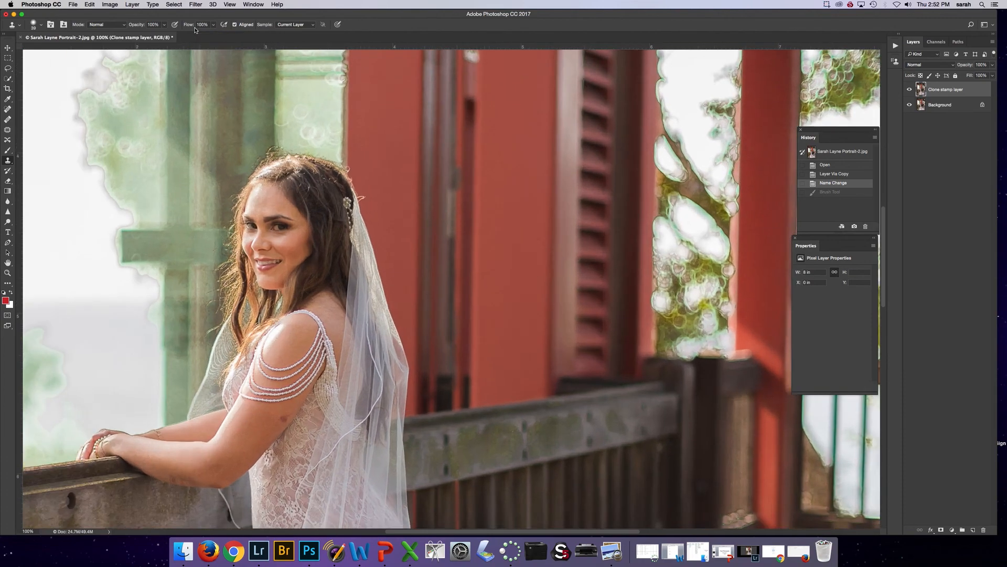
pyautogui.scroll(9, 288, 98)
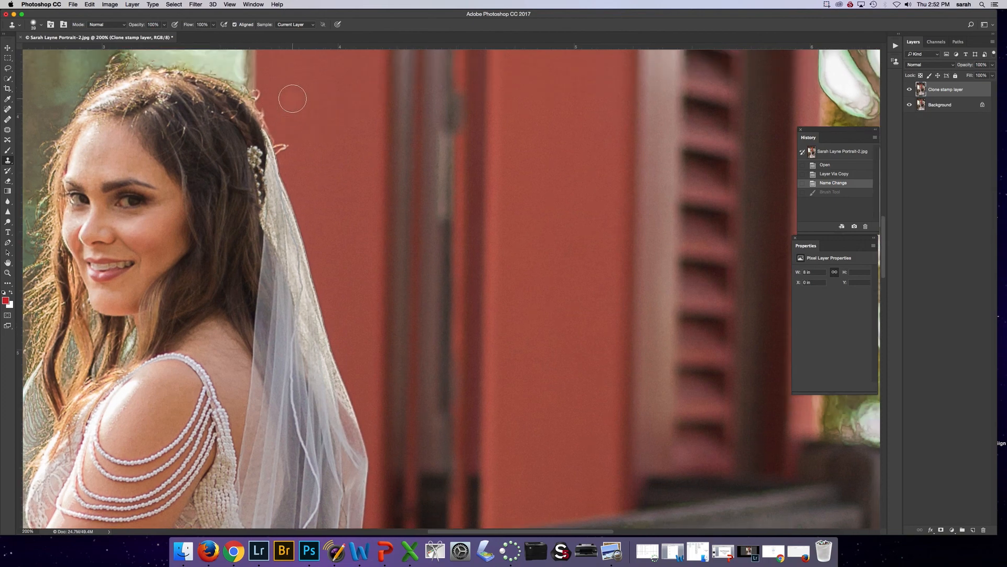
pyautogui.click(213, 25)
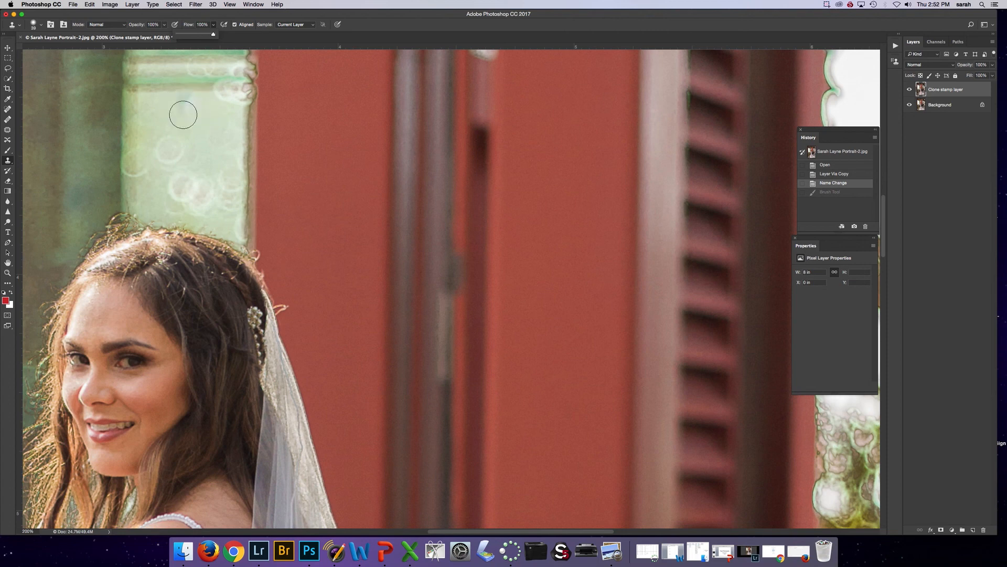
pyautogui.click(209, 24)
pyautogui.click(213, 24)
pyautogui.moveTo(215, 34); pyautogui.dragTo(195, 34)
# Clone clean green window tone over the faint bokeh circle above the bride's head
pyautogui.click(173, 149)
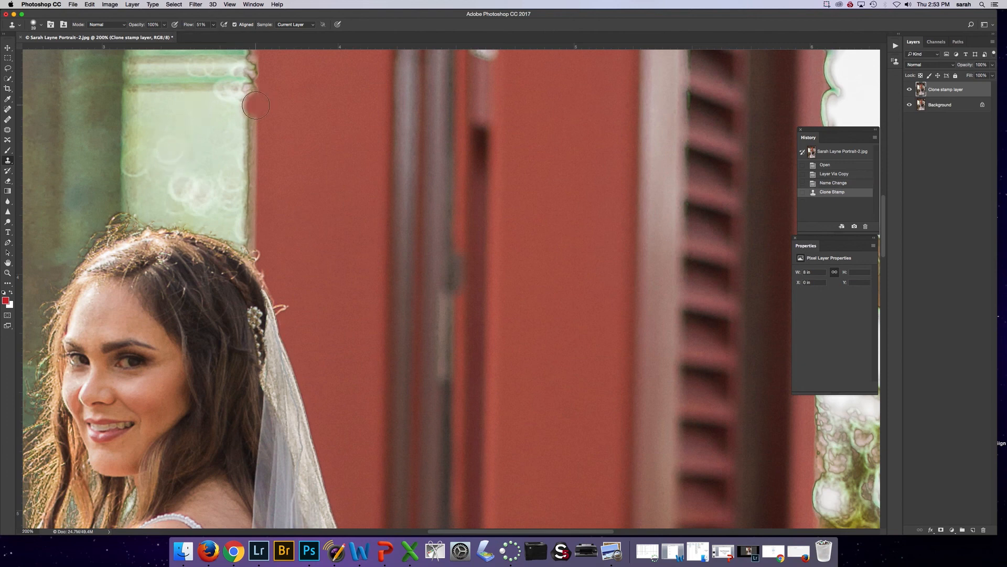
pyautogui.click(180, 142)
pyautogui.click(167, 148)
pyautogui.click(191, 140)
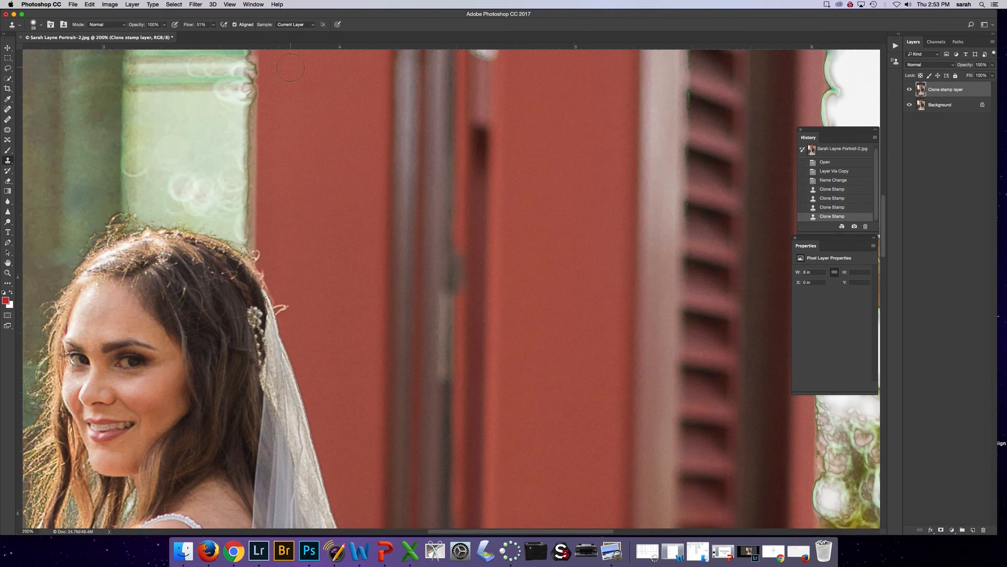
# Undo the trial clone strokes on the window above the bride's head and set the Clone Stamp flow to 100%
pyautogui.press('super+alt+z')
pyautogui.press('super+alt+z')
pyautogui.press('super+alt+z')
pyautogui.press('super+alt+z')
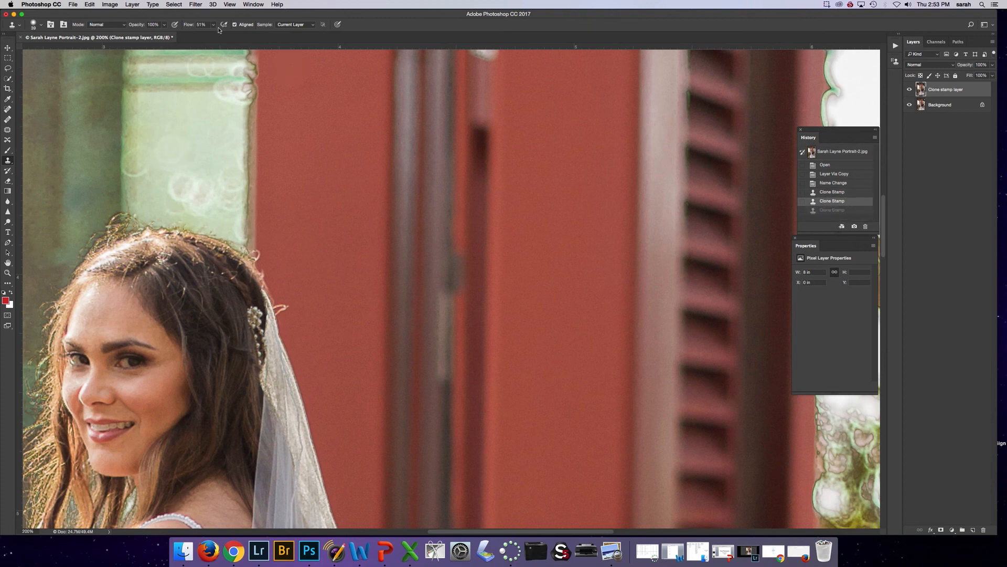
pyautogui.click(214, 26)
pyautogui.moveTo(213, 34); pyautogui.dragTo(232, 35)
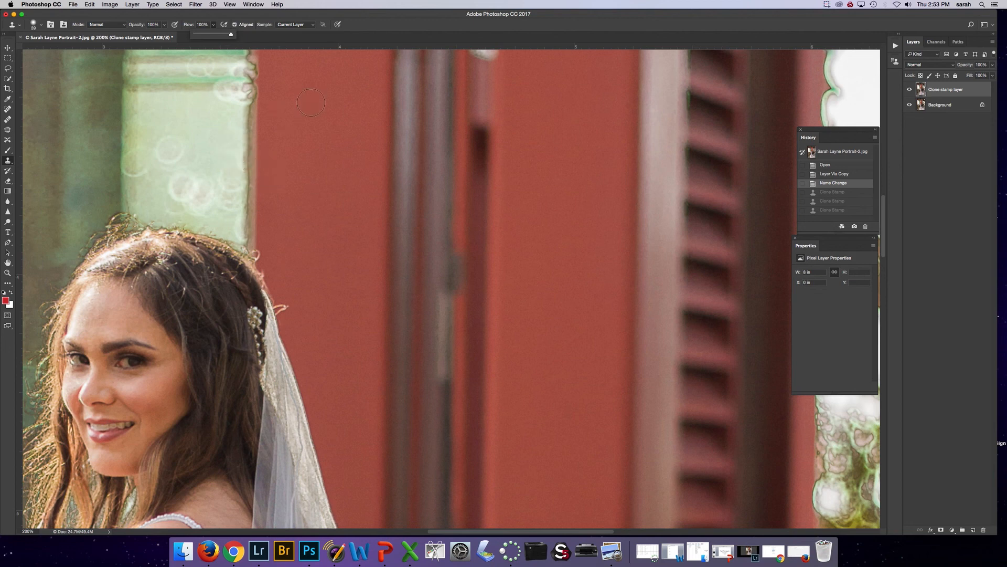
# Check the Clone Stamp's sampling choices and keep Current Layer as the source
pyautogui.hscroll(-2, 311, 103)
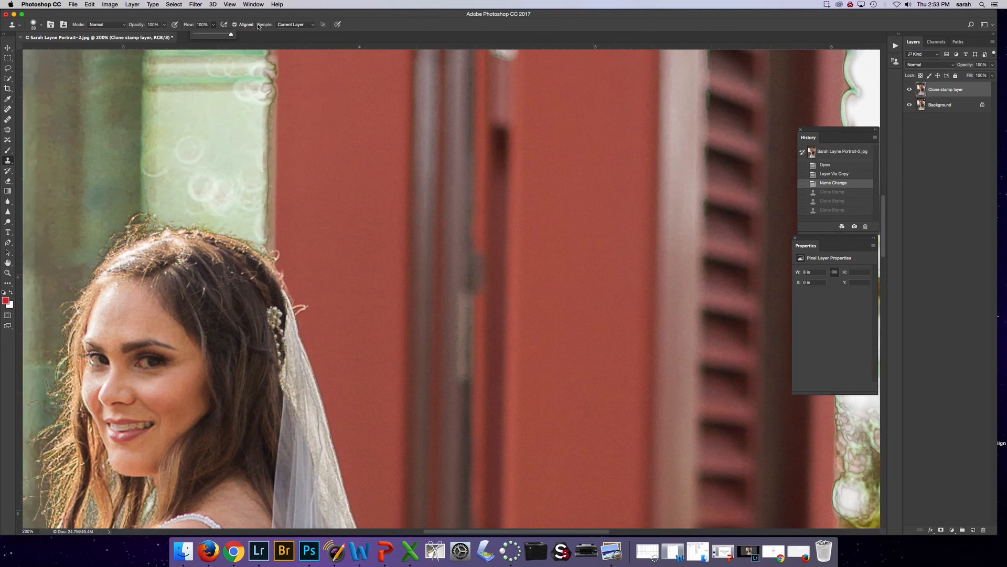
pyautogui.click(300, 27)
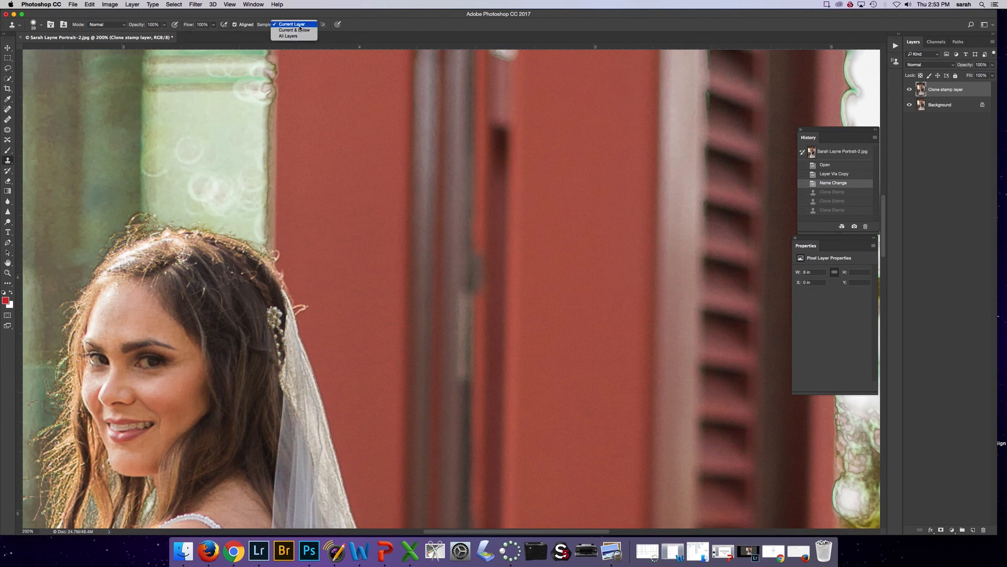
pyautogui.click(300, 25)
pyautogui.click(297, 25)
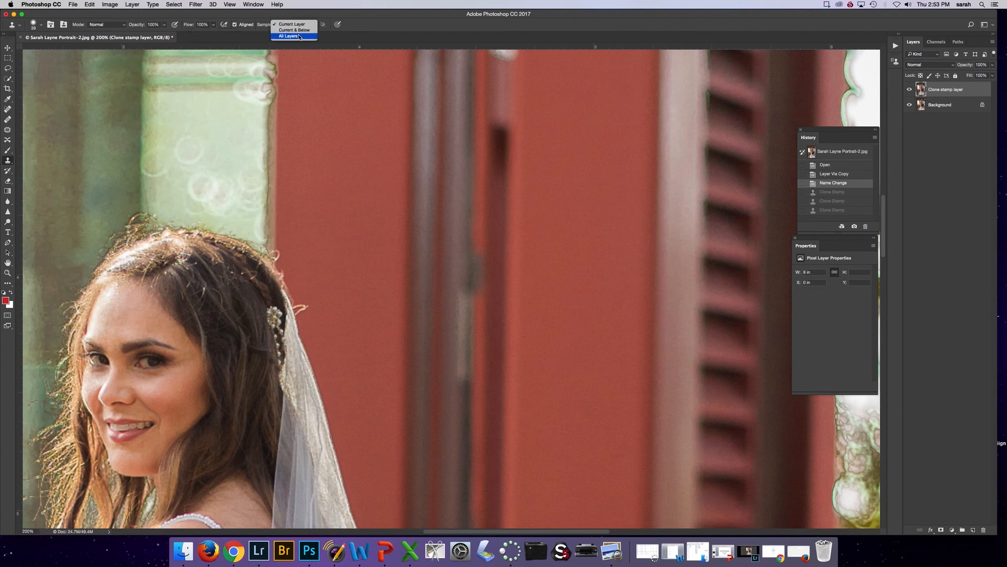
pyautogui.click(330, 85)
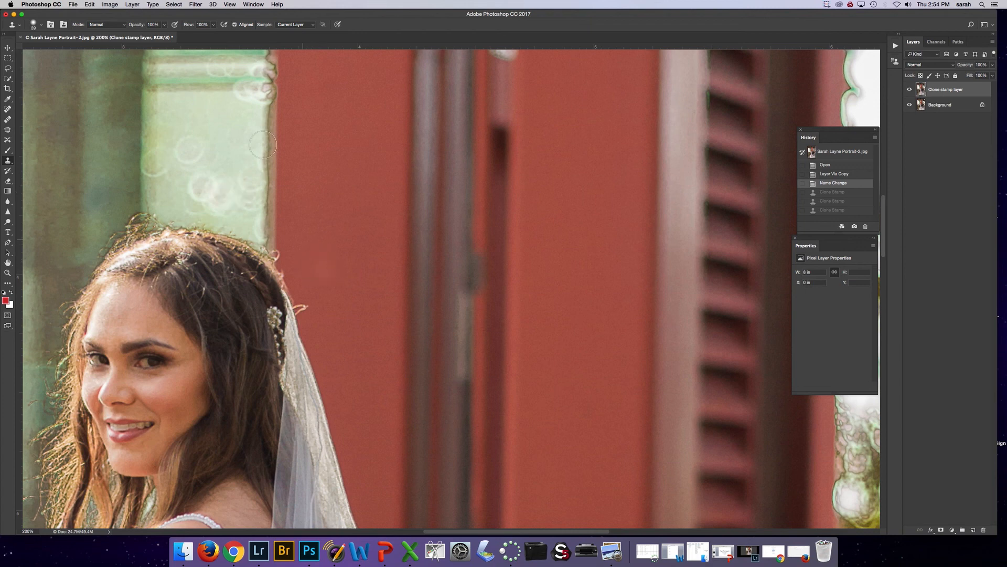
# Reduce the Clone Stamp brush size to 20 px for fine work around the hair
pyautogui.click(41, 29)
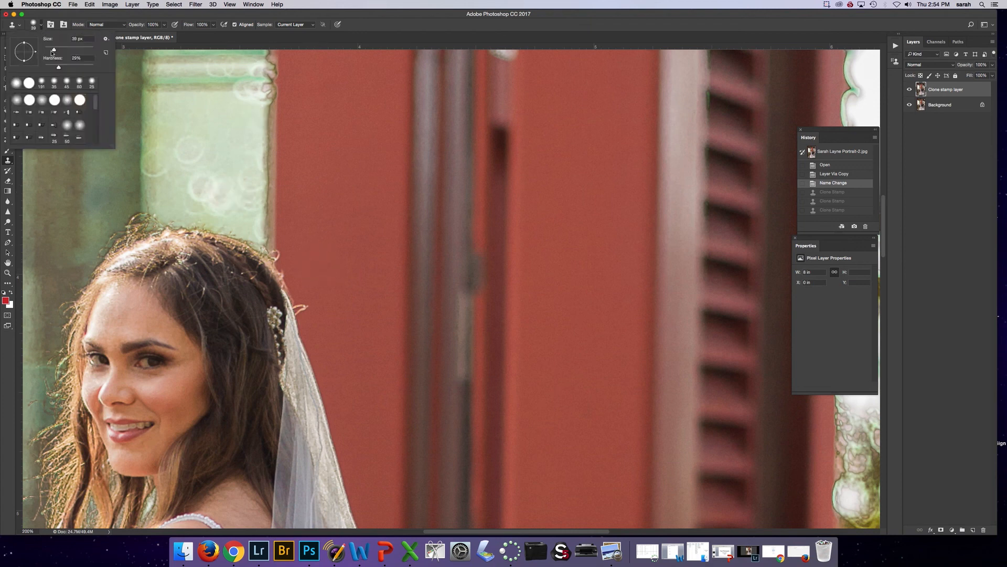
pyautogui.click(152, 15)
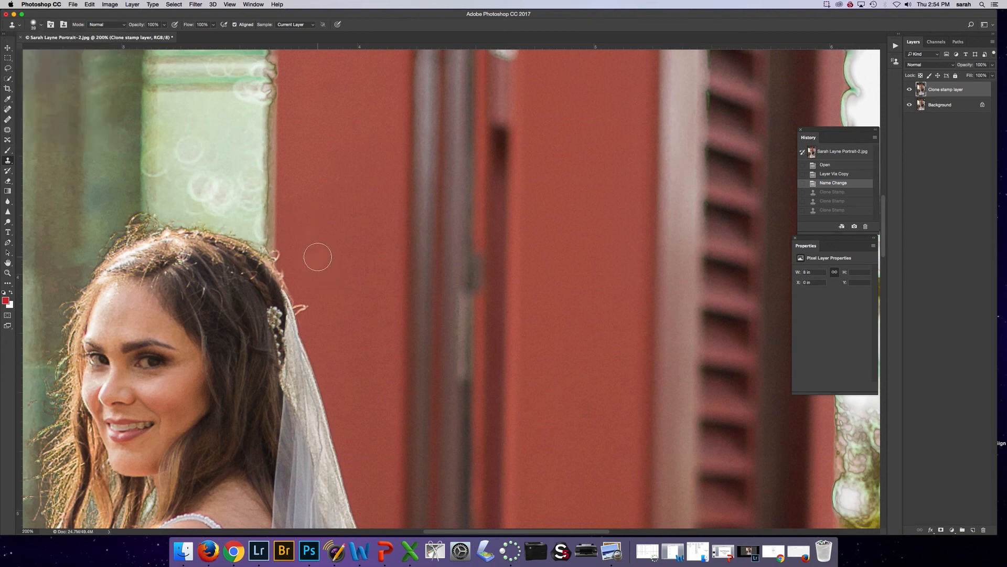
pyautogui.press('[')
pyautogui.press('[')
# Clone clean red wall over the stray hair sticking out beside the hairpin and veil
pyautogui.click(307, 306)
pyautogui.click(303, 308)
pyautogui.click(303, 310)
pyautogui.click(303, 308)
pyautogui.click(303, 305)
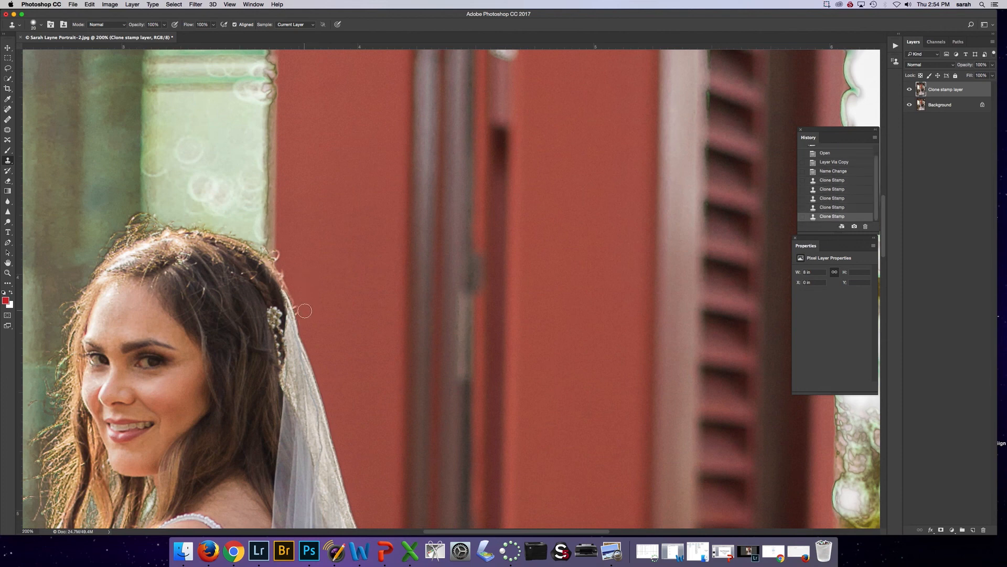
pyautogui.click(304, 309)
pyautogui.click(302, 300)
pyautogui.click(302, 299)
pyautogui.click(303, 308)
pyautogui.click(303, 312)
pyautogui.click(299, 292)
# Clone the adjacent background over the stray curl at the upper back of the bride's head
pyautogui.keyDown('alt'); pyautogui.click(284, 234); pyautogui.keyUp('alt')
pyautogui.click(282, 257)
pyautogui.click(279, 250)
pyautogui.click(278, 254)
pyautogui.click(281, 257)
pyautogui.click(280, 256)
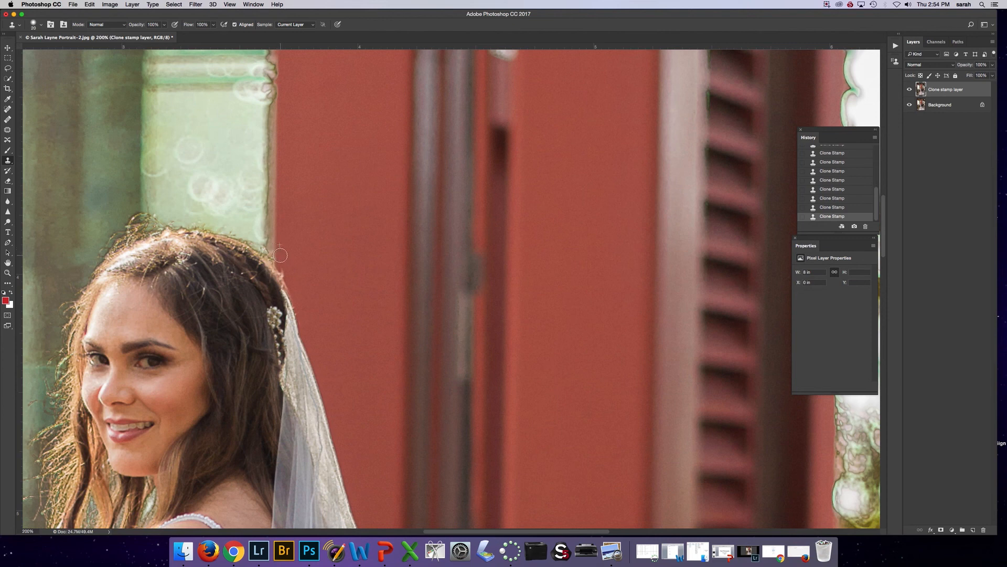
# Sample the dark green background and clone it over the flyaway hairs above the front of the bride's head
pyautogui.keyDown('alt'); pyautogui.click(136, 183); pyautogui.keyUp('alt')
pyautogui.click(137, 218)
pyautogui.click(137, 227)
pyautogui.click(134, 231)
pyautogui.click(131, 227)
pyautogui.click(131, 219)
pyautogui.click(129, 216)
# Clone pale green window tone over the flyaway hairs along the crown, undoing and redoing a misplaced stamp
pyautogui.keyDown('alt'); pyautogui.click(164, 205); pyautogui.keyUp('alt')
pyautogui.click(152, 220)
pyautogui.click(149, 223)
pyautogui.click(150, 210)
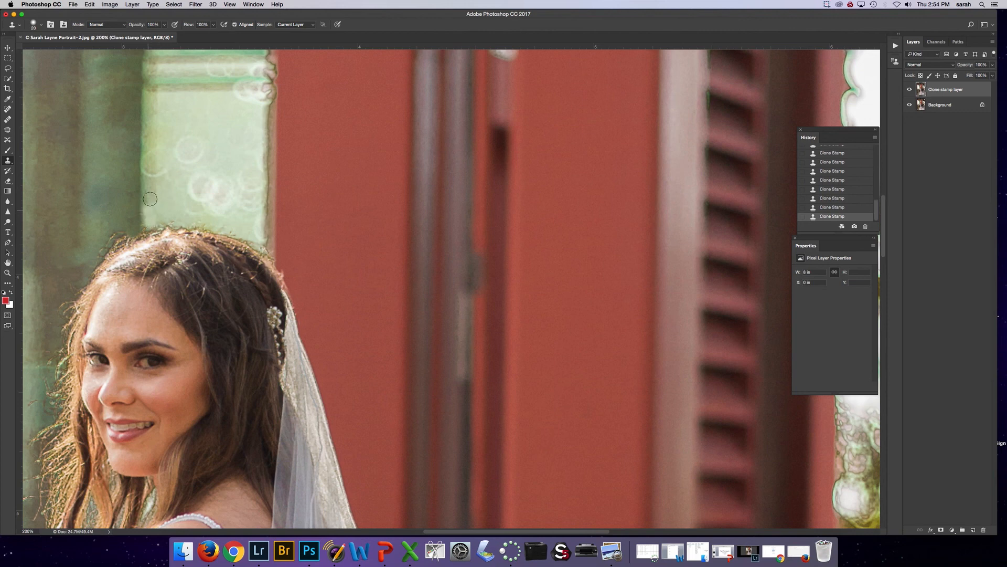
pyautogui.press('super+z')
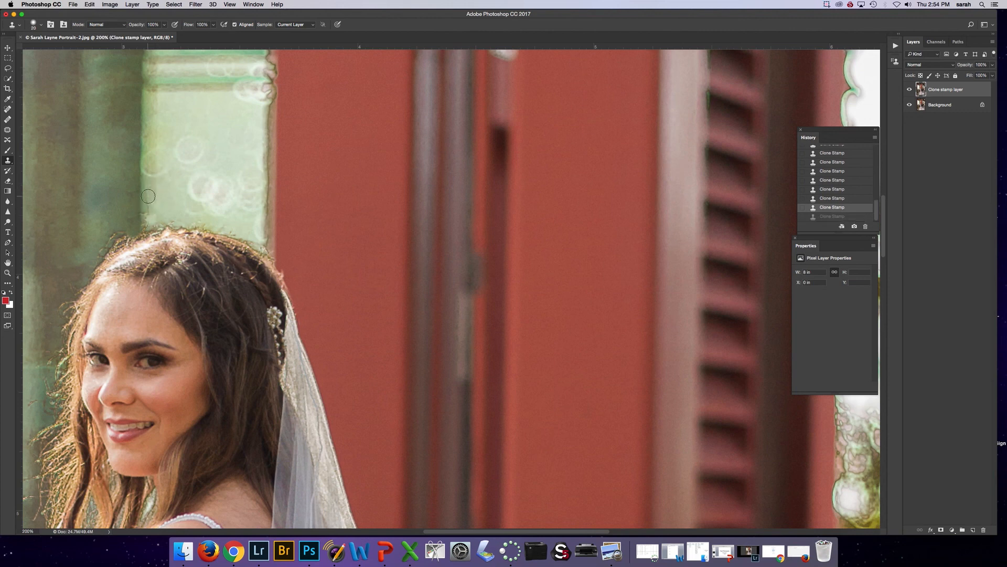
pyautogui.click(147, 216)
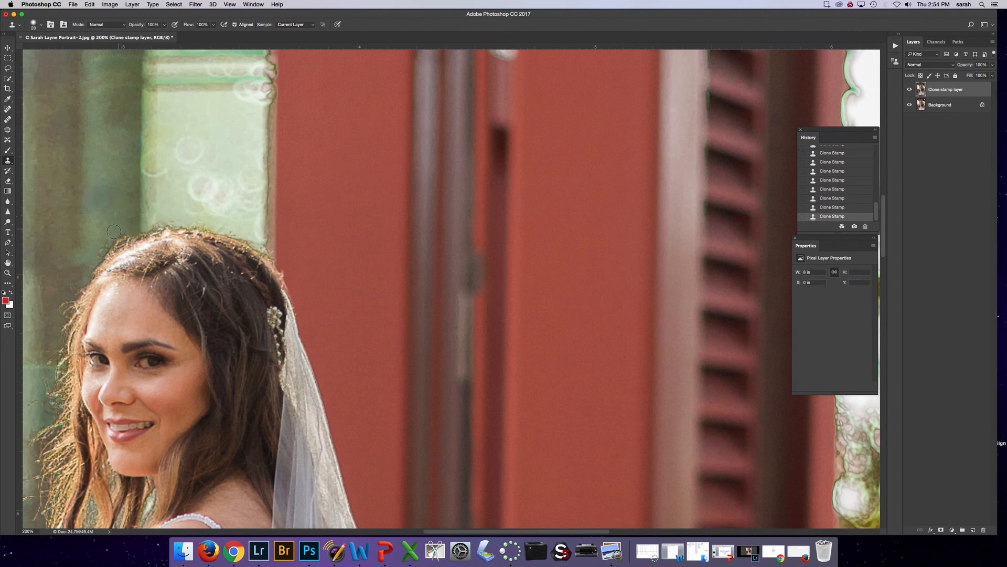
pyautogui.click(171, 217)
pyautogui.click(156, 223)
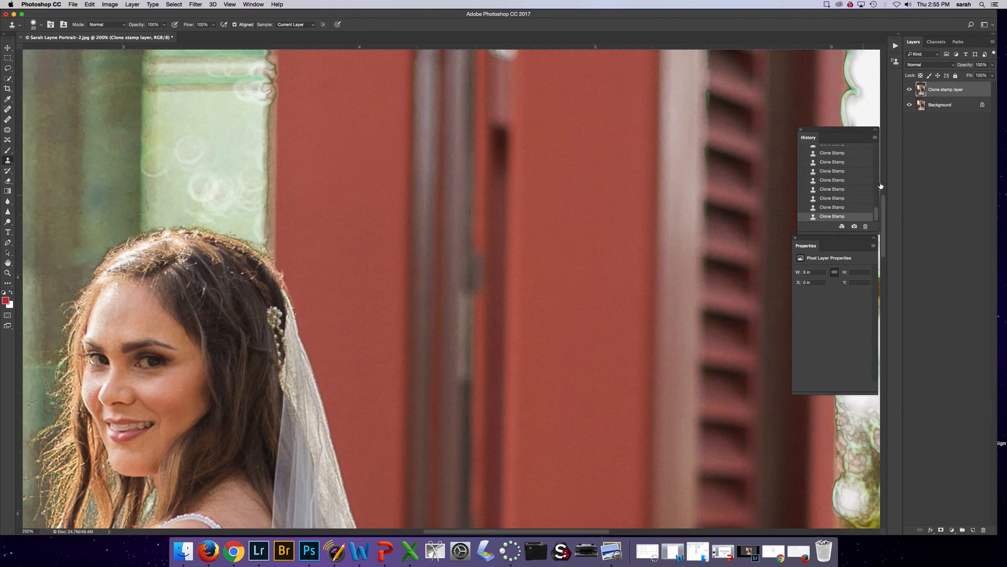
# Compare the portrait with and without the clone stamp layer, both close up and with the photo zoomed out
pyautogui.click(910, 92)
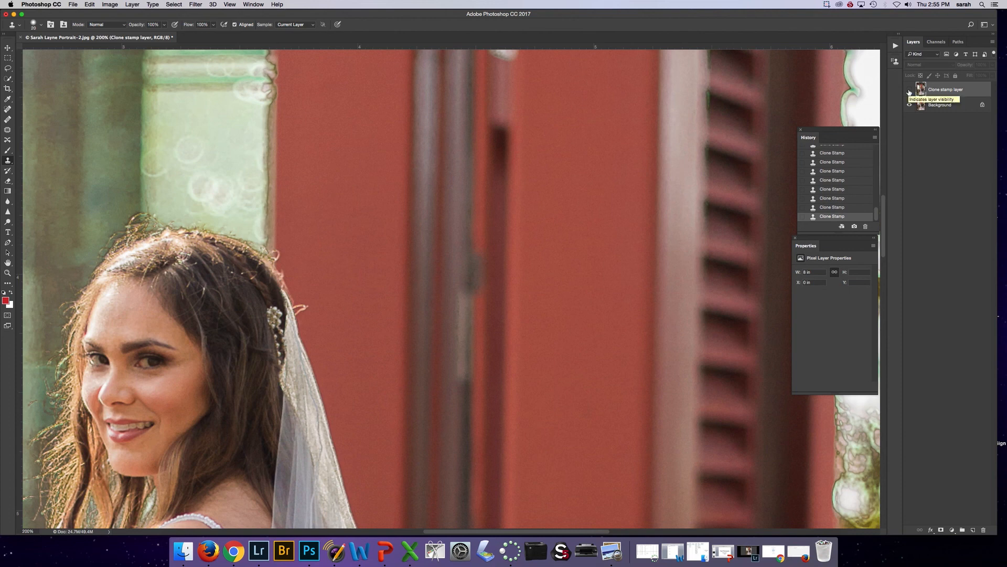
pyautogui.click(910, 91)
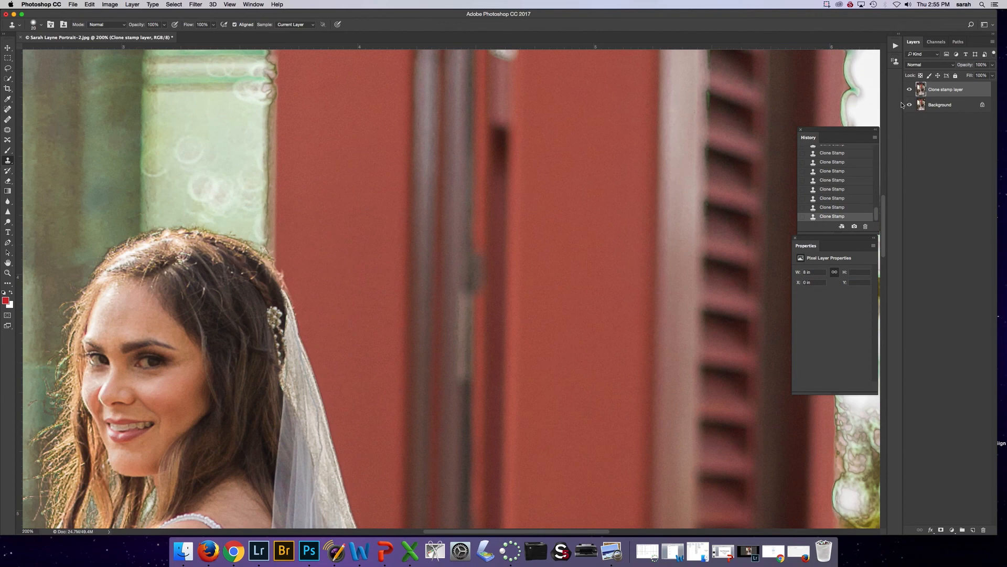
pyautogui.press('super+0')
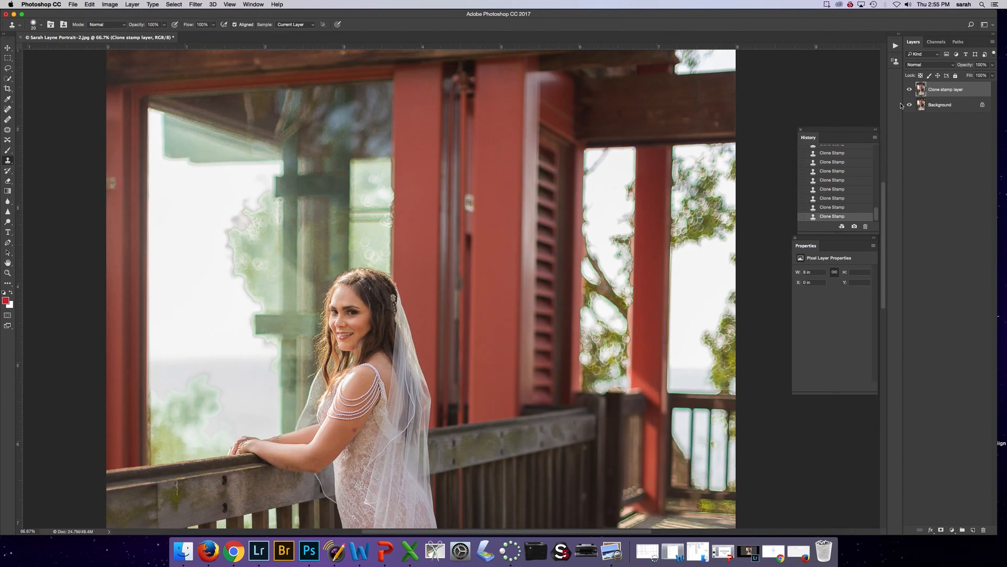
pyautogui.click(909, 90)
pyautogui.click(910, 91)
pyautogui.click(334, 551)
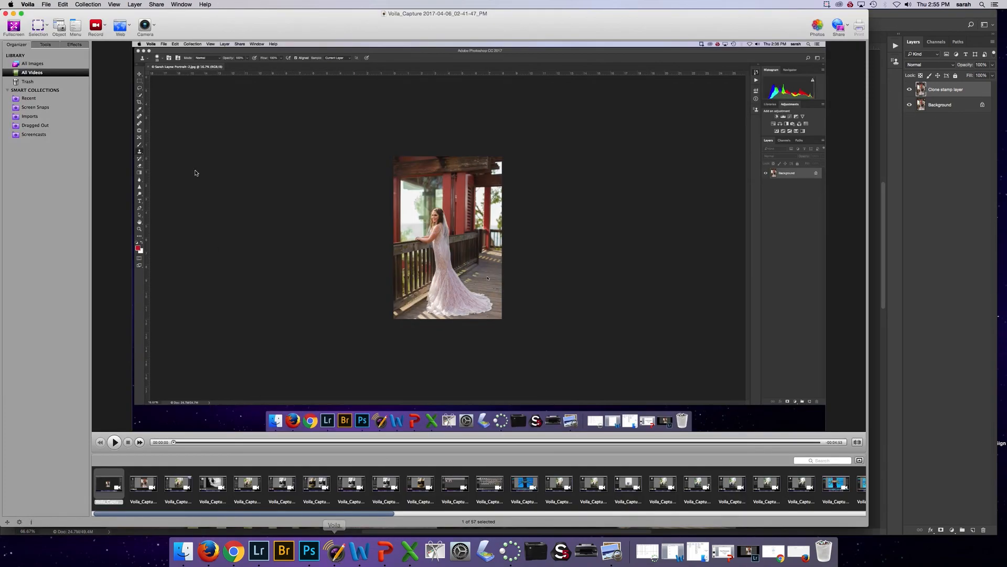